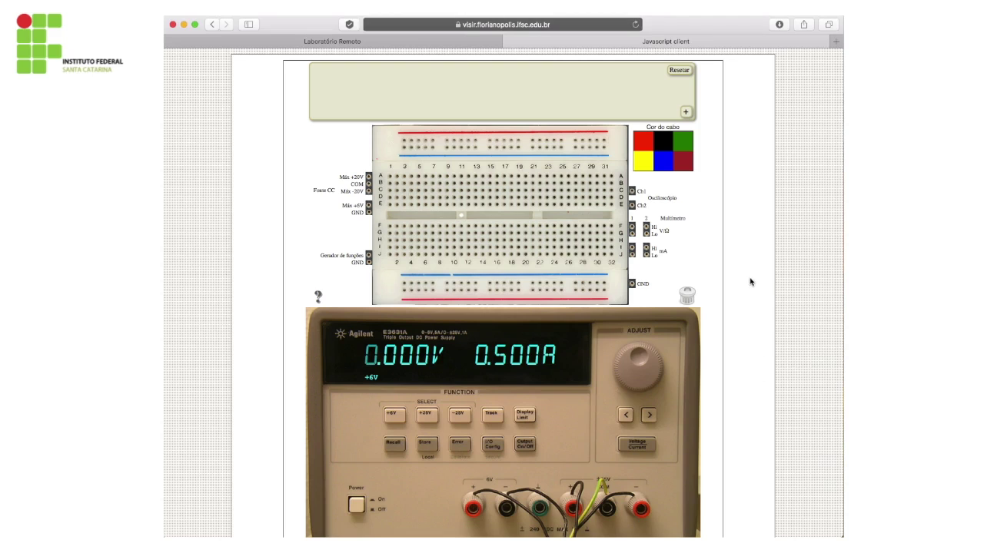
Add one 1k resistor and one 1.2k resistor from the component library to the parts tray
click(686, 112)
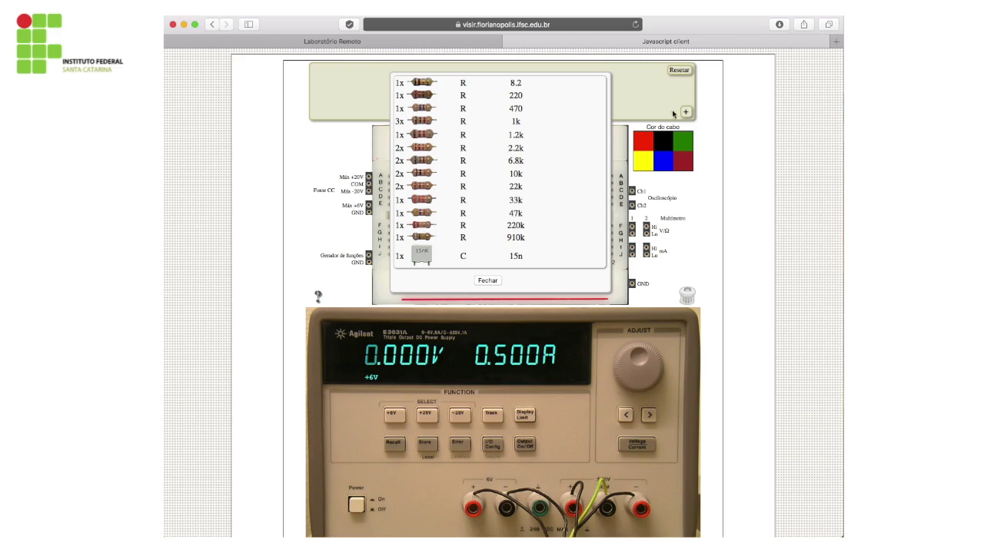
click(422, 121)
click(423, 136)
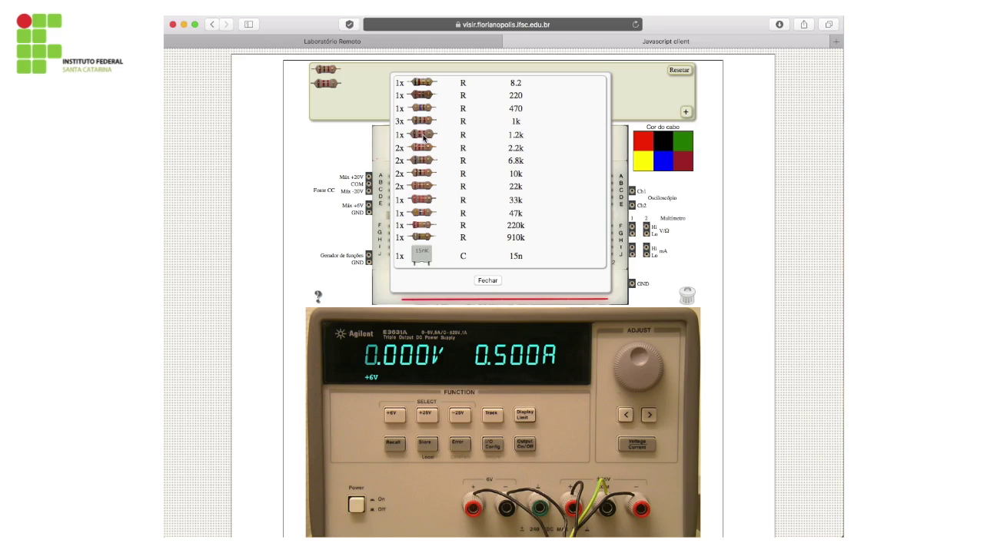
click(488, 281)
Place the 1k resistor horizontally across columns 3 to 7 in row C and the rotated 1.2k resistor vertically in column 7, bridging the centre channel
drag(328, 82, 420, 192)
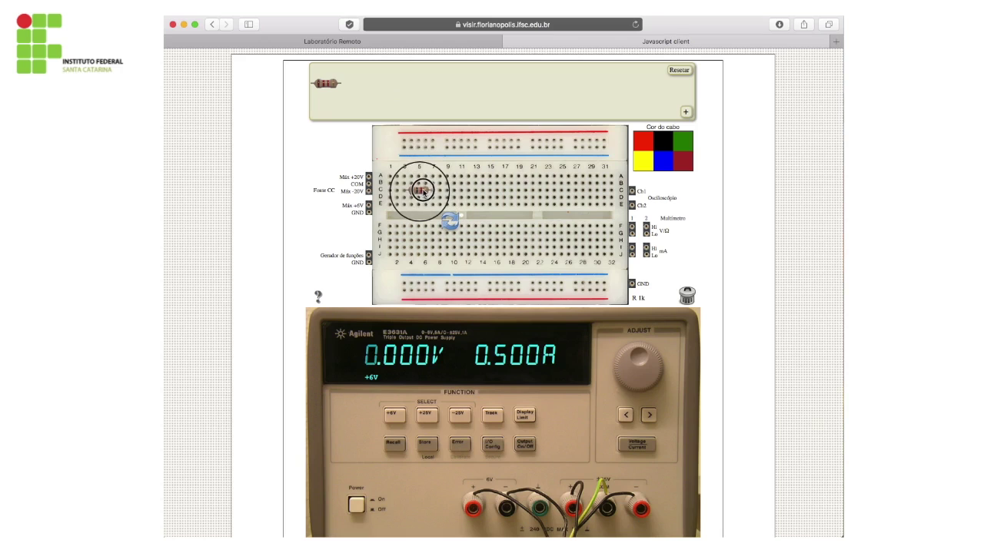
click(352, 119)
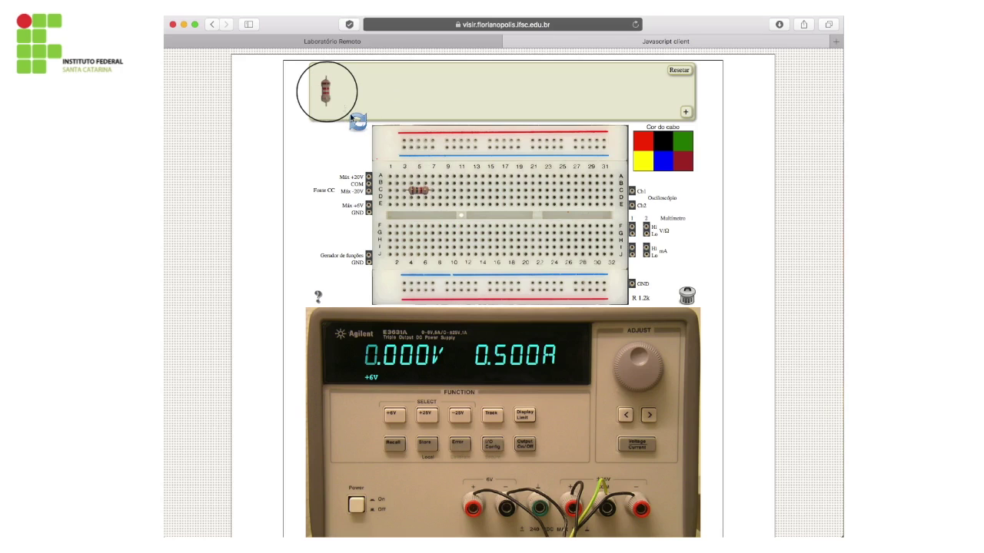
drag(326, 90, 433, 219)
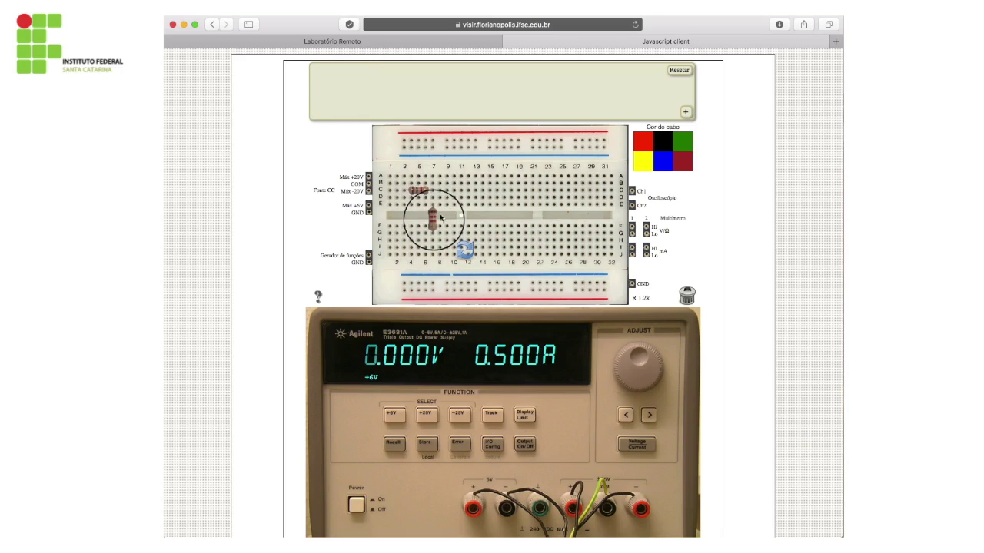
click(480, 184)
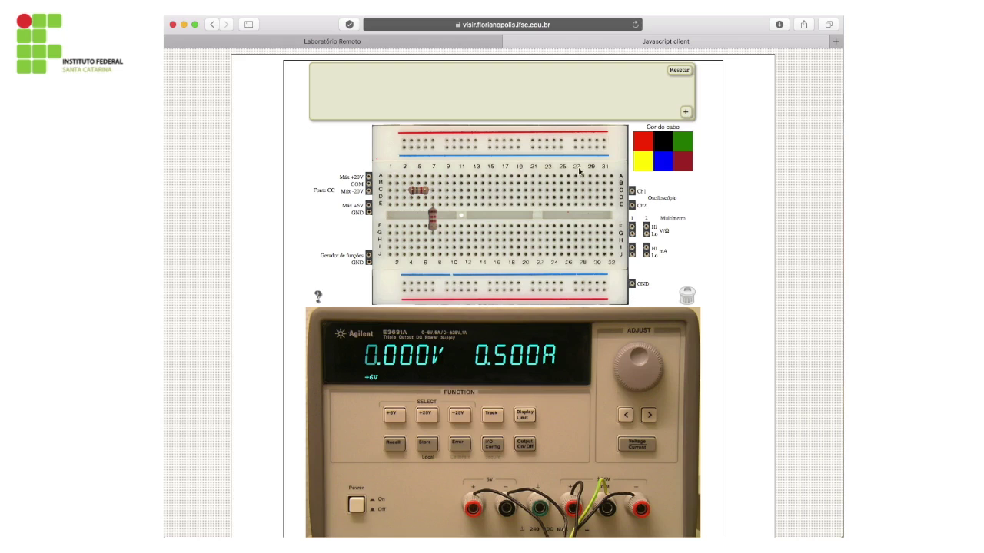
Wire multimeter 2's V/Ω inputs across both resistors: red cable from Hi to column 3 row A, black from Lo to column 7 row I
click(643, 142)
drag(646, 229, 406, 177)
click(664, 144)
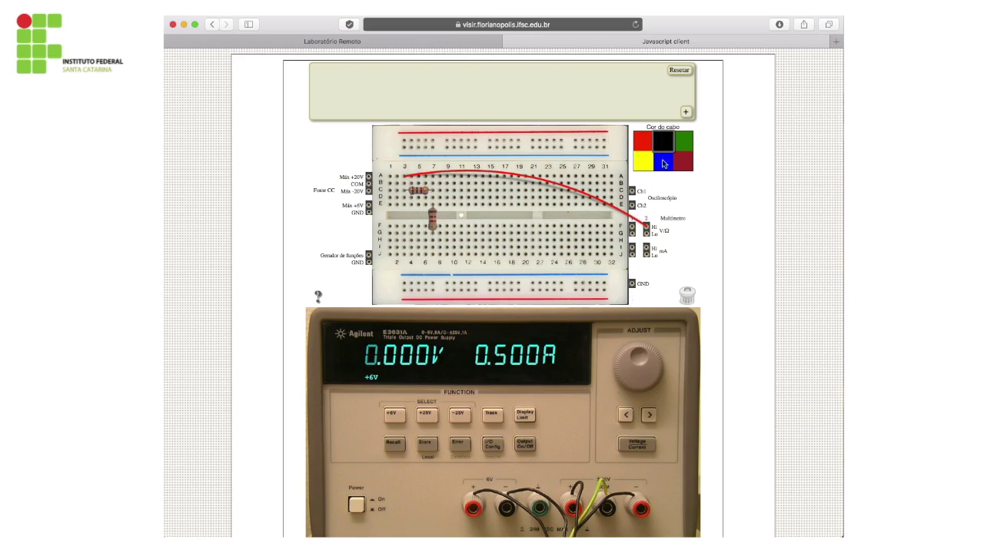
drag(646, 235, 433, 247)
drag(533, 202, 538, 266)
click(518, 229)
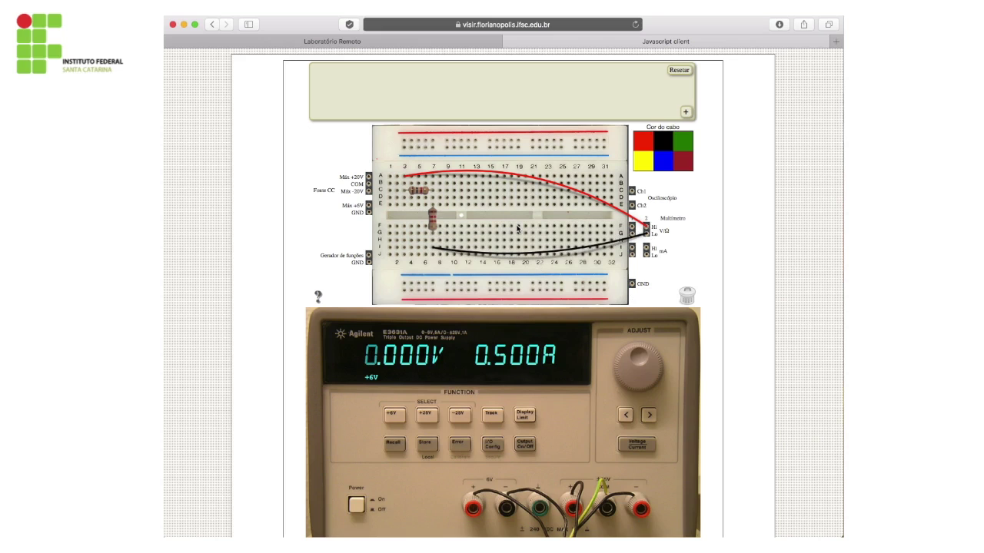
Measure the total series resistance with Multímetro 2 and compare it with the calculation in the Circuito_V7 document
scroll(518, 229, down, 3)
click(450, 482)
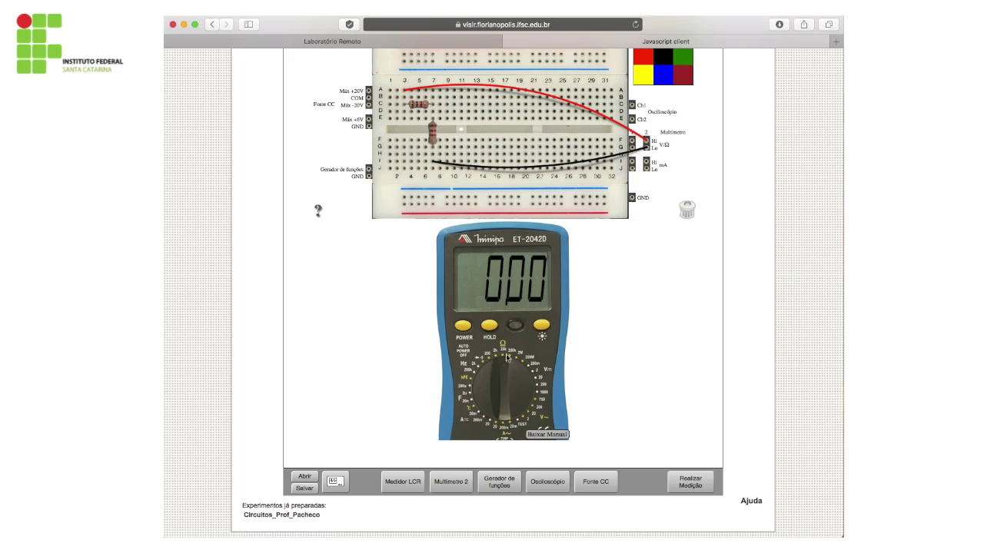
click(693, 480)
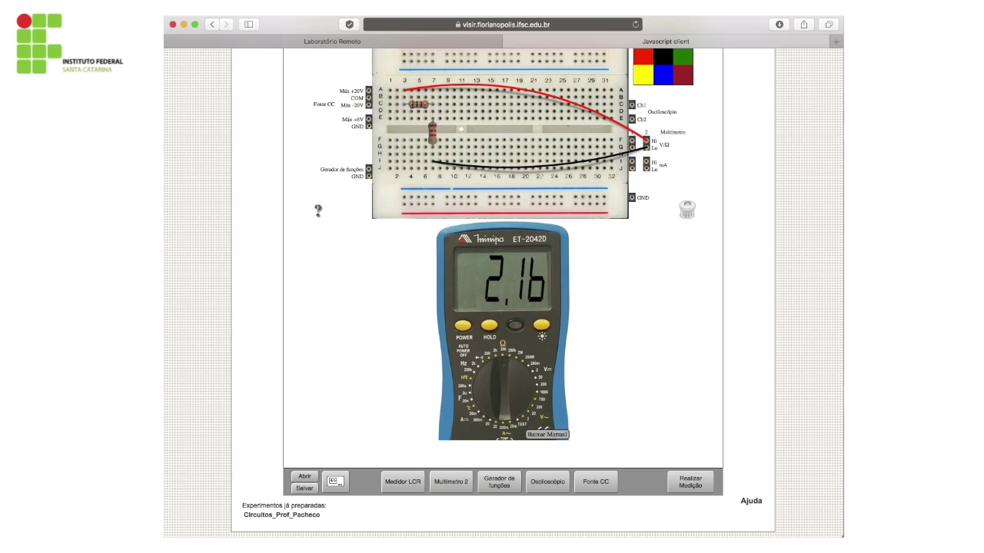
key(super+Tab)
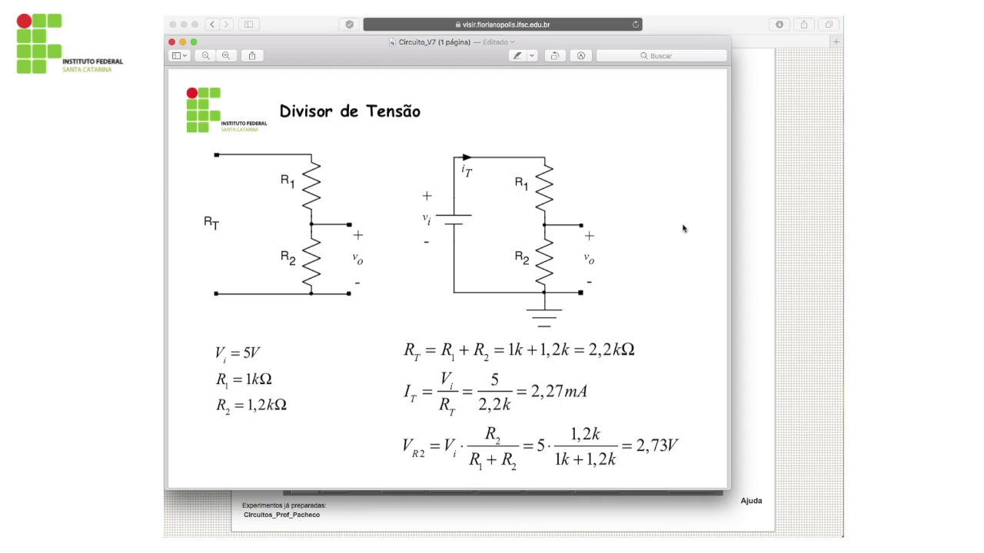
click(753, 24)
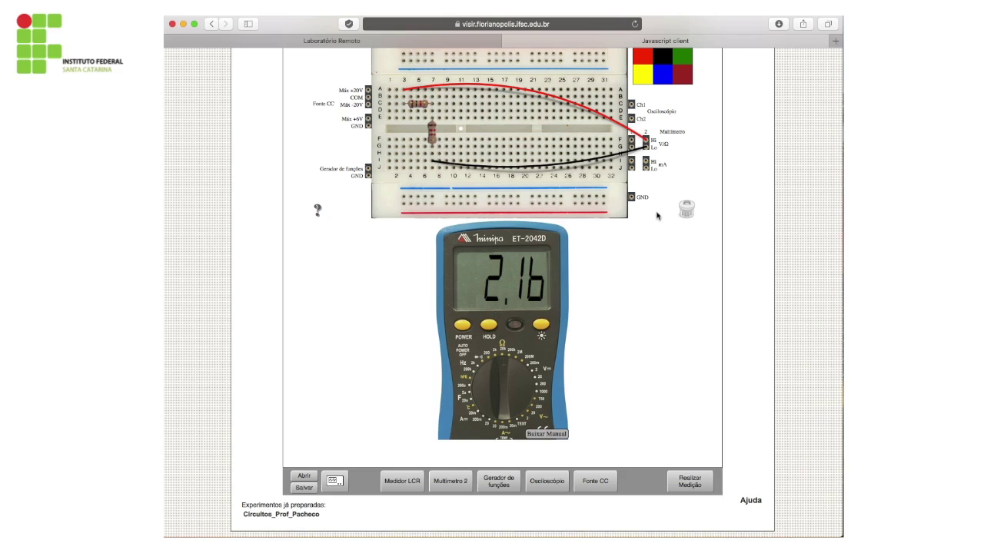
Connect the DC supply: red cable from Máx +6V to column 3 row B, black cable from its GND to column 7 row H
scroll(656, 215, up, 1)
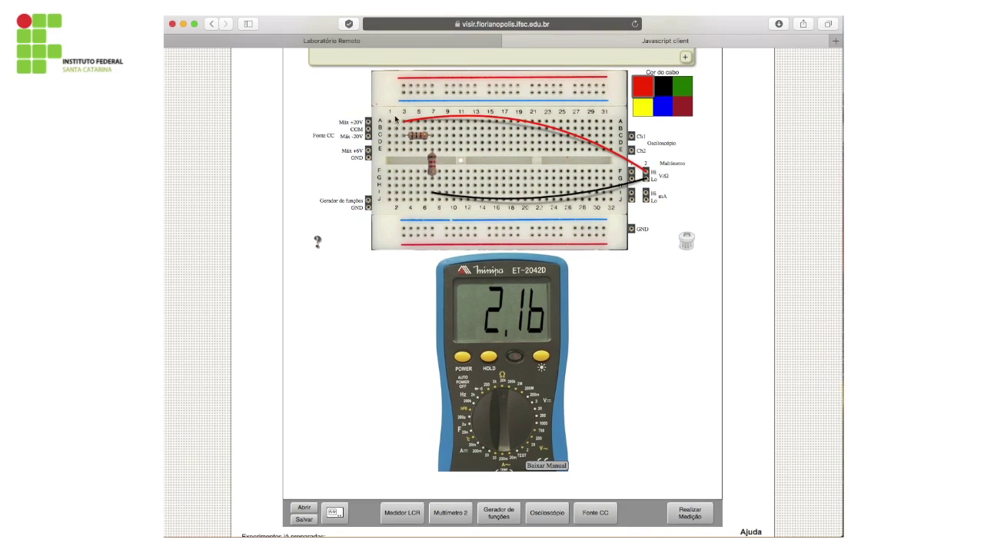
drag(404, 133, 370, 151)
click(663, 86)
drag(432, 189, 408, 210)
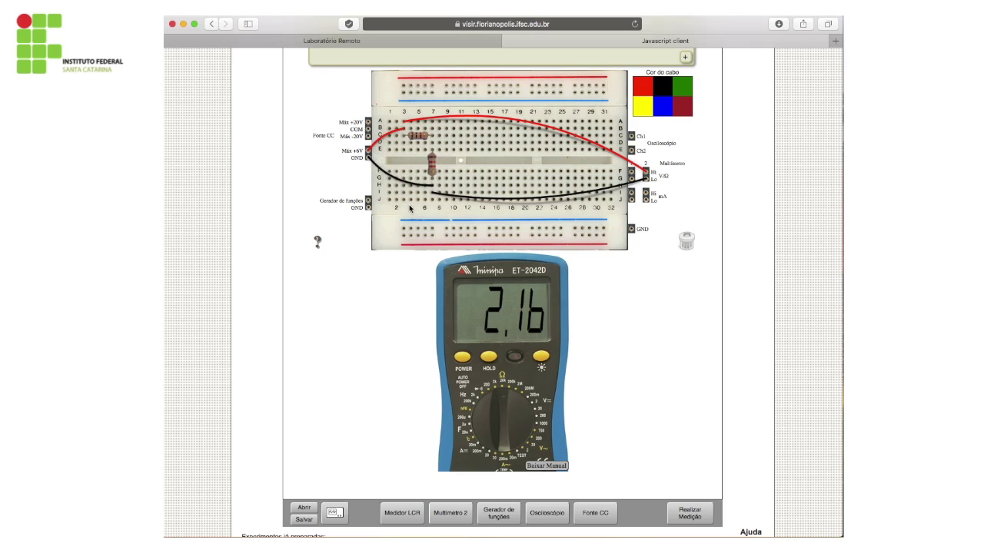
Set the +6V supply output to 5.000 V and measure the divider's input voltage with Multímetro 2 in DC voltage mode
click(593, 513)
mouse_move(638, 326)
mouse_down()
mouse_move(632, 297)
mouse_move(628, 324)
mouse_up()
click(451, 513)
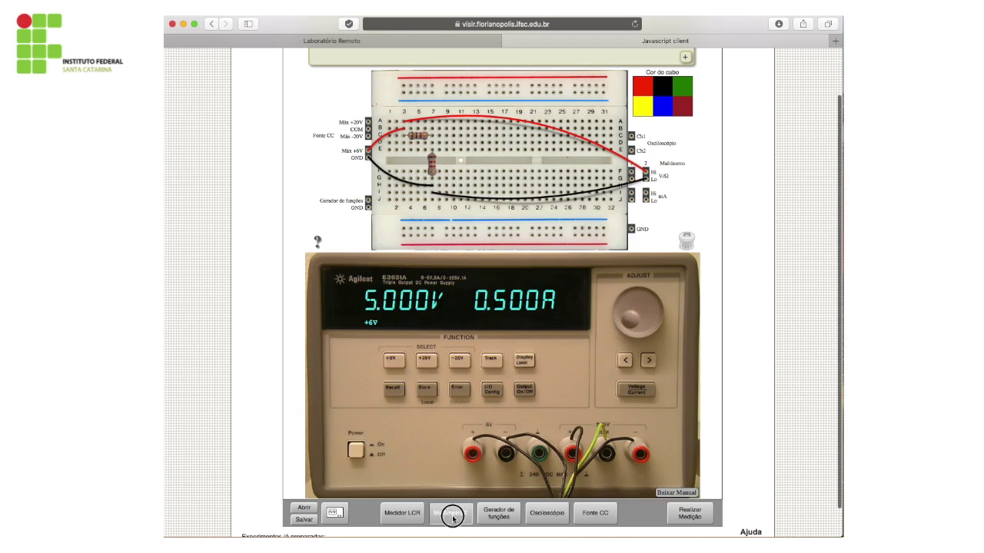
drag(501, 399, 529, 415)
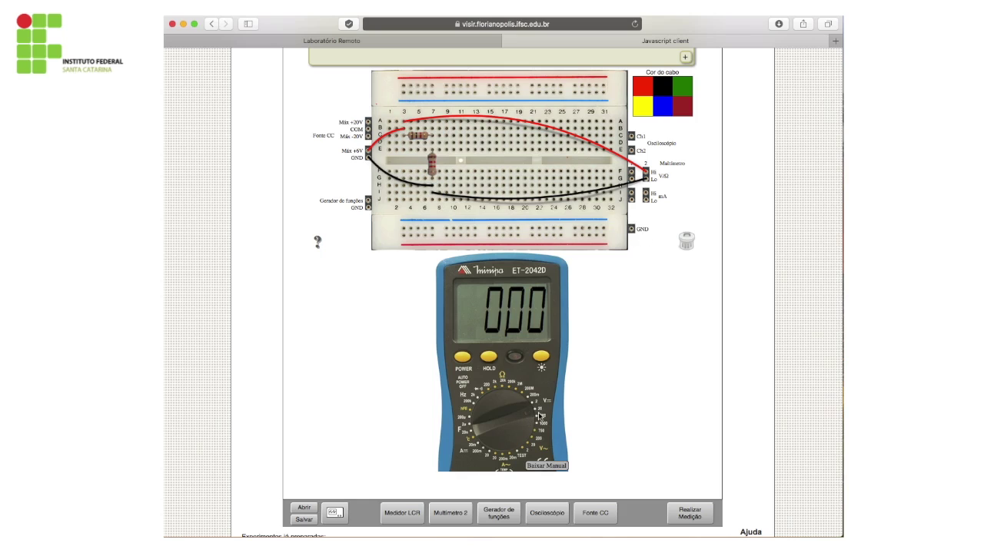
click(680, 515)
Move the red multimeter cable to column 7 row B, measure the voltage across the 1.2k resistor and compare it with the Circuito_V7 calculation
click(433, 121)
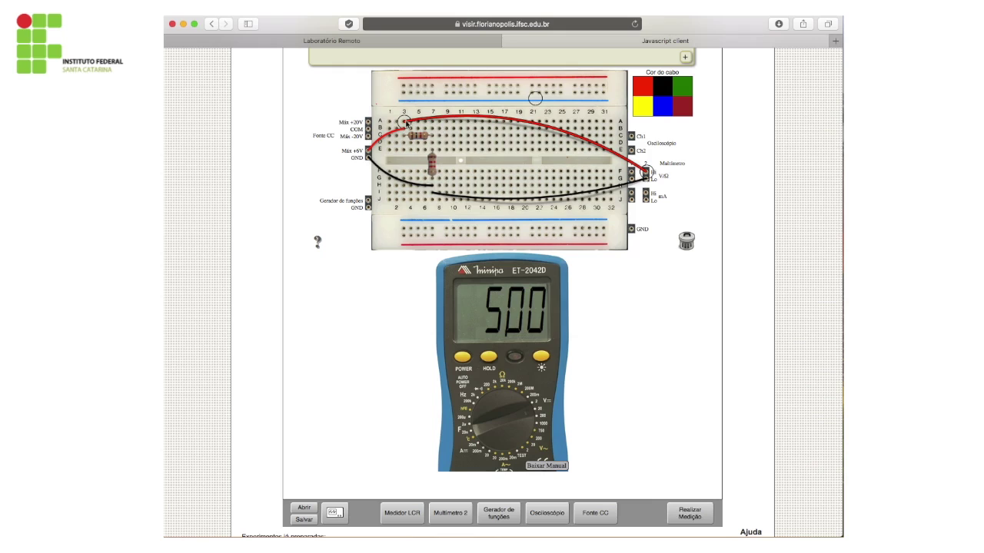
drag(406, 123, 434, 129)
click(470, 147)
mouse_move(433, 163)
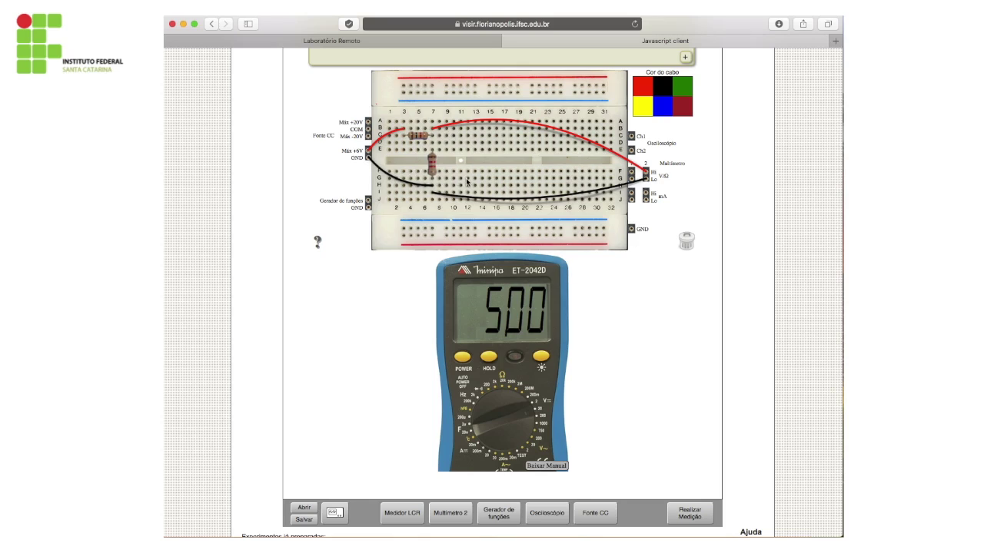
click(688, 511)
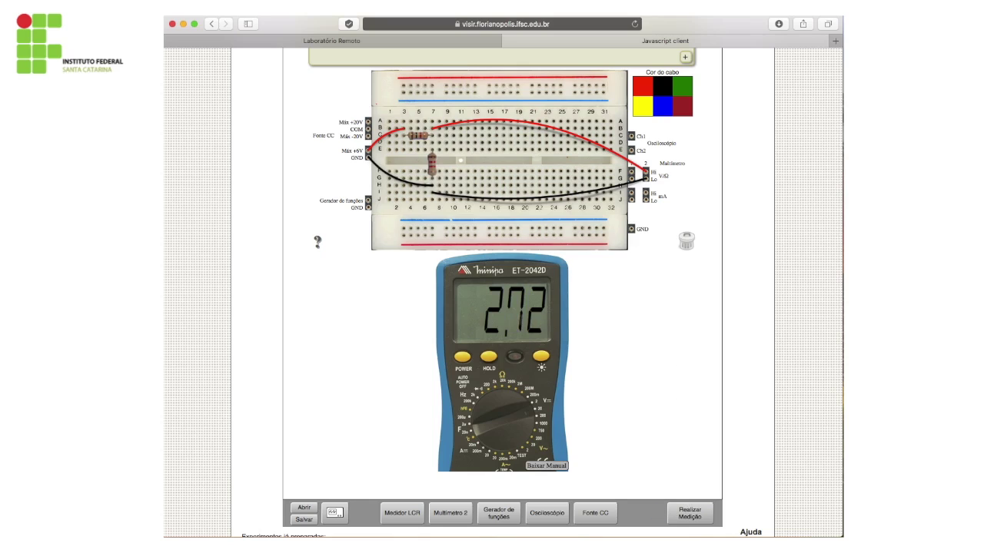
key(super+Tab)
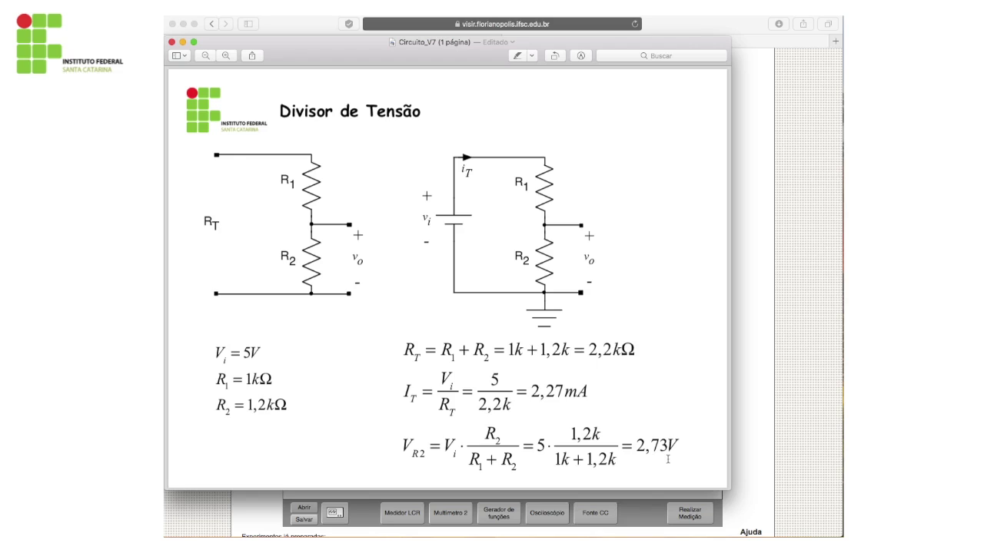
click(749, 413)
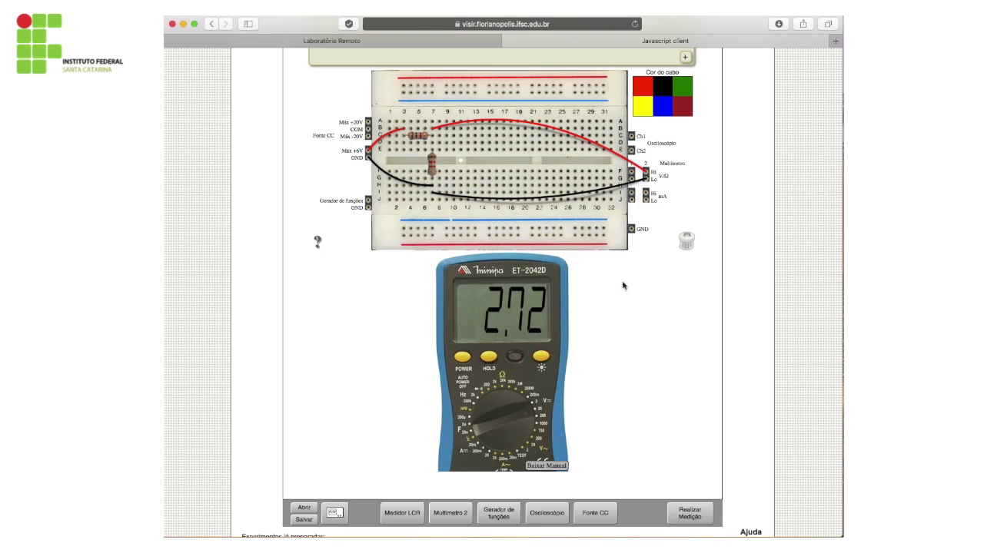
Delete both multimeter cables and the red +6V supply cable from the breadboard
click(565, 199)
click(687, 241)
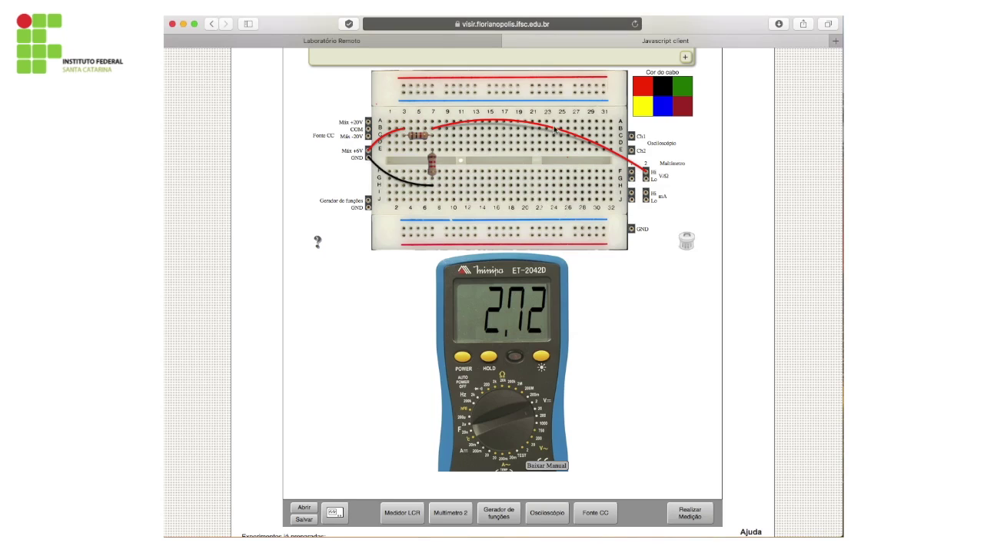
click(552, 133)
click(687, 241)
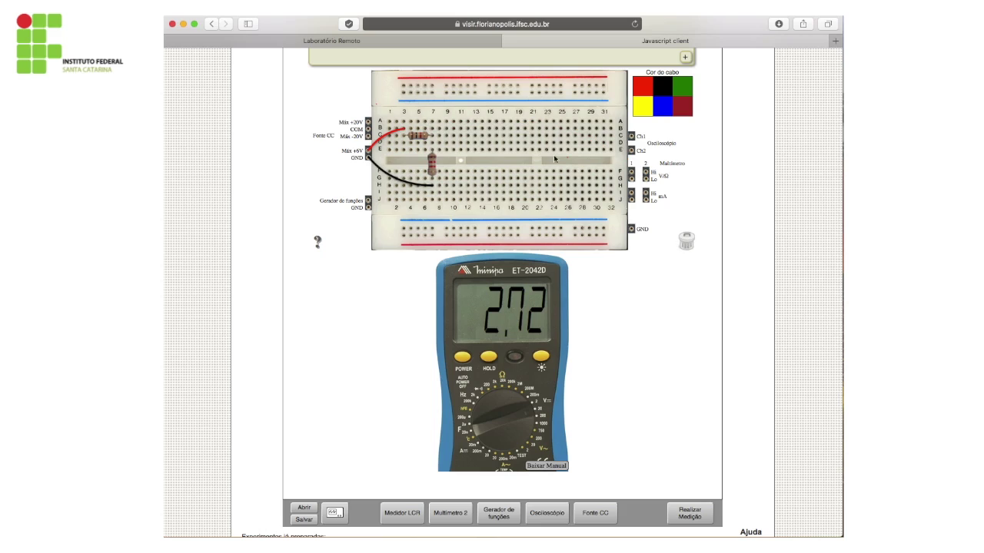
click(400, 134)
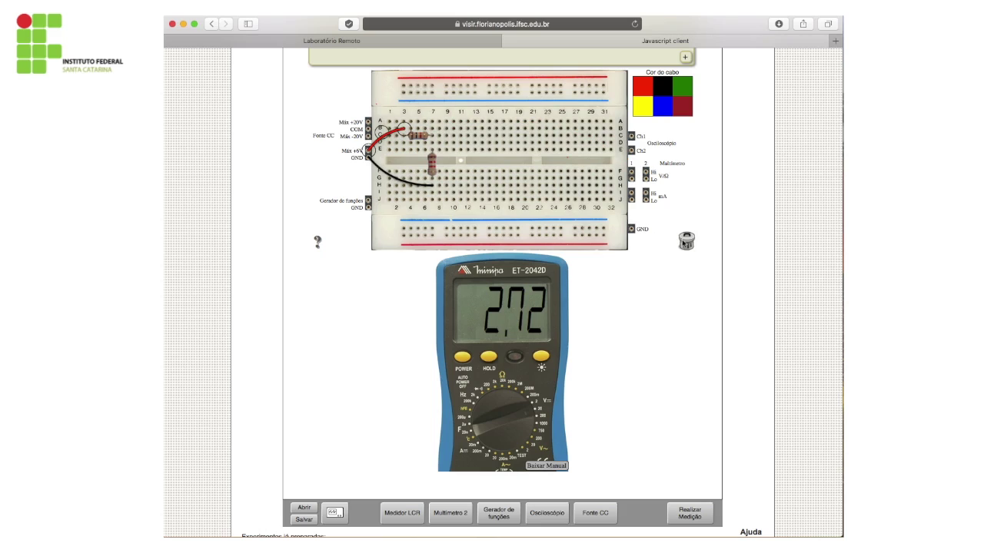
click(684, 242)
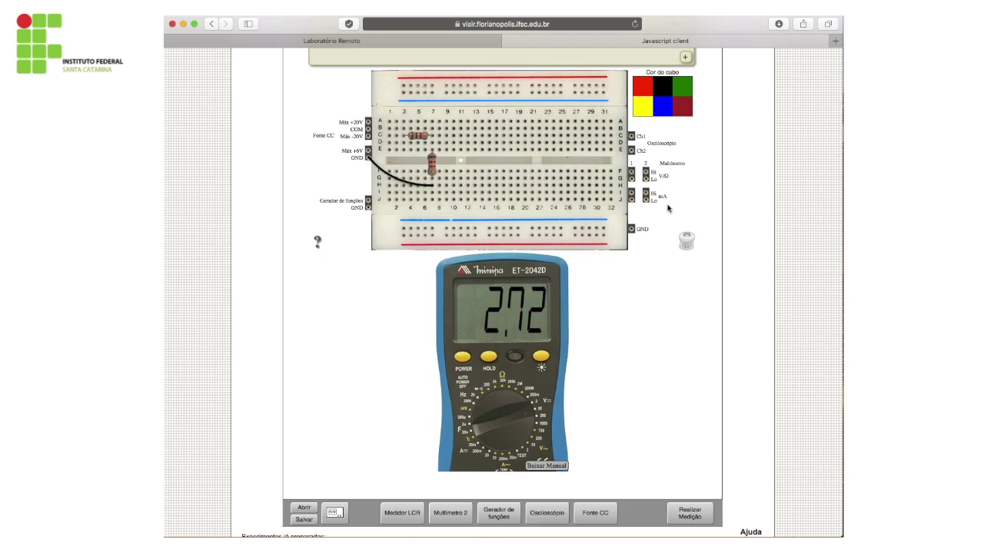
Insert multimeter 2's mA inputs in series: red cable from Hi to Máx +6V, arched above the resistors, and yellow from Lo to column 3 row E
click(647, 92)
drag(645, 194, 369, 150)
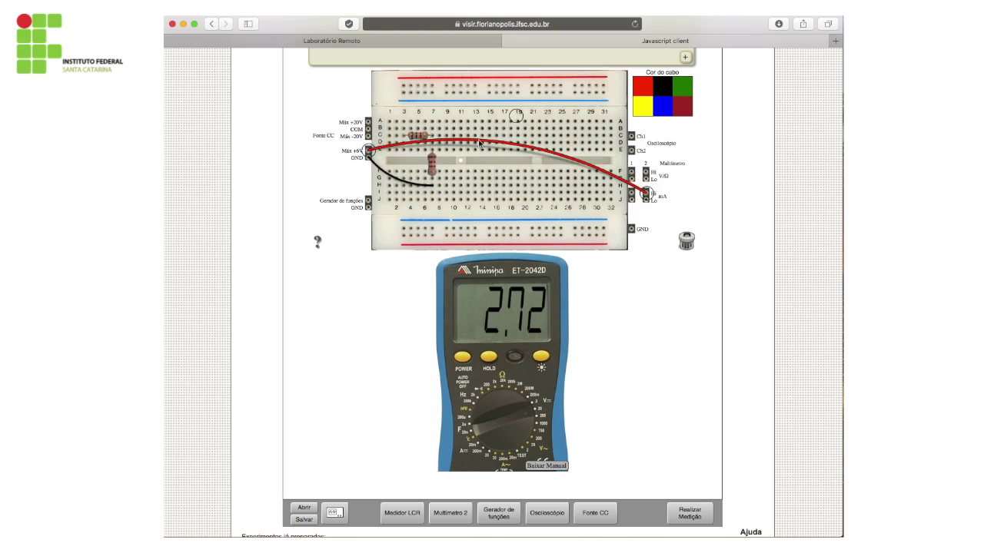
drag(516, 117, 463, 30)
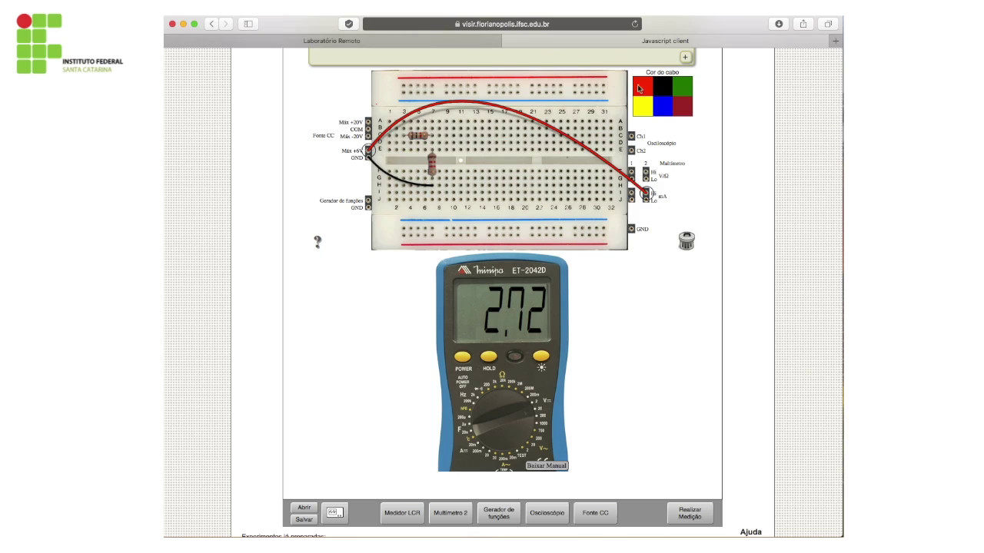
click(641, 106)
drag(646, 199, 403, 150)
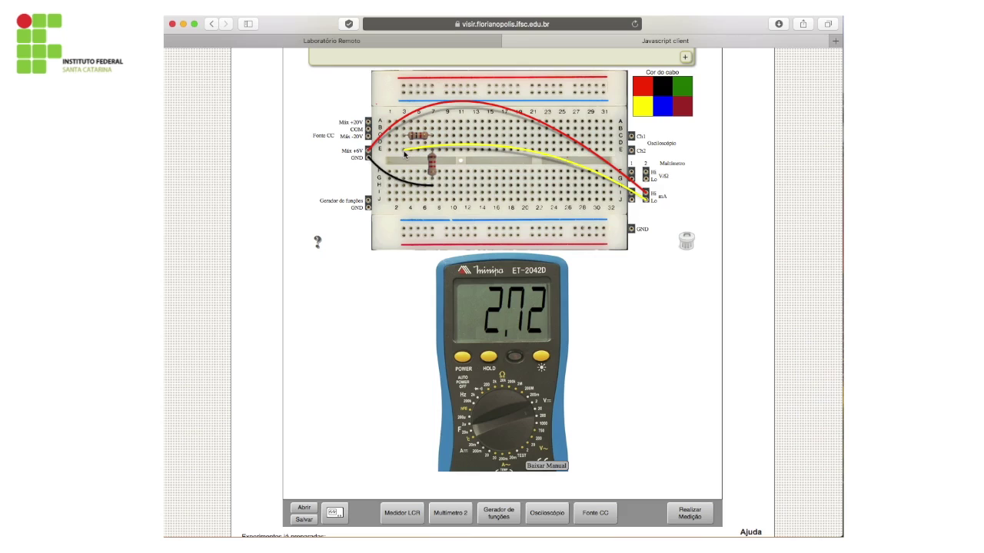
Switch the multimeter to DC current, measure the circuit's total current and compare it with the value calculated in Circuito_V7
click(530, 417)
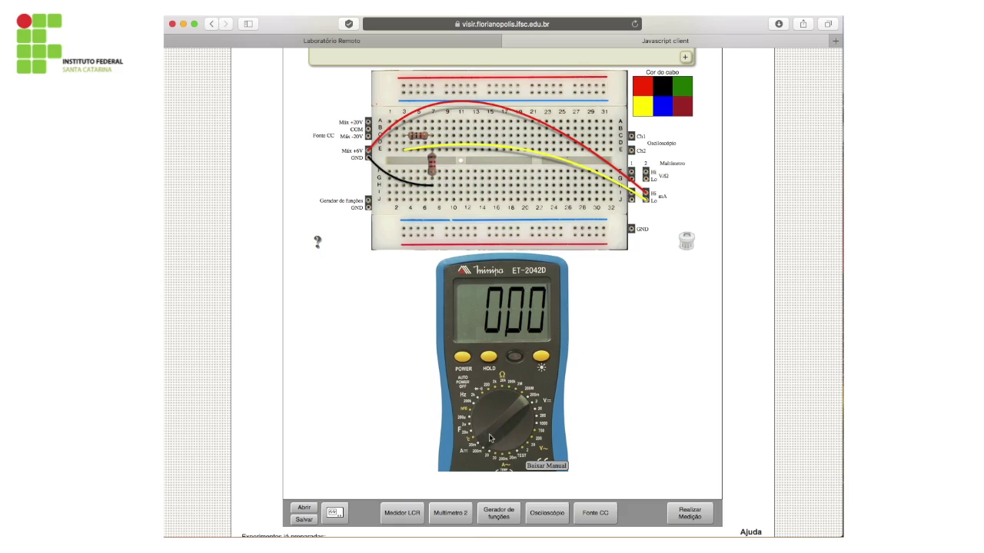
click(691, 519)
key(super+Tab)
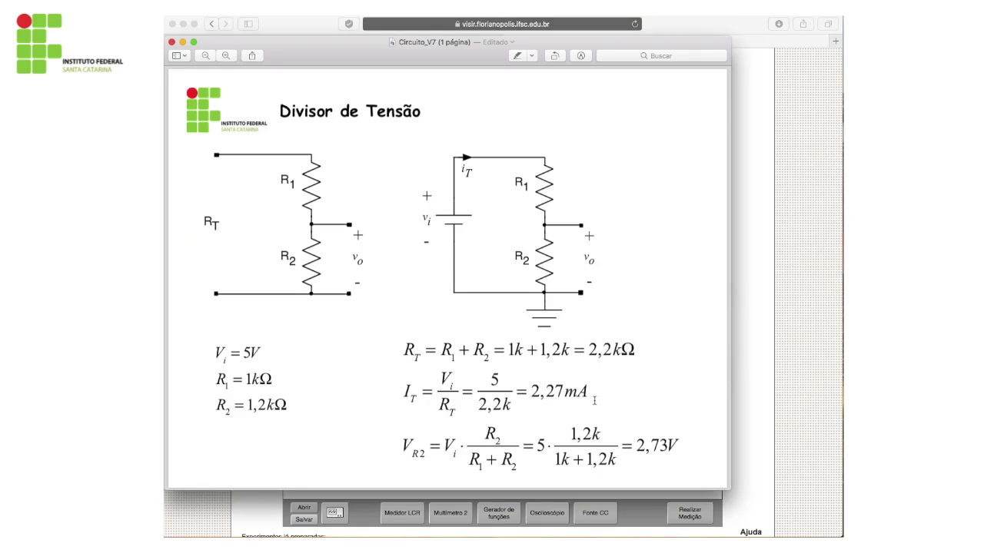
click(742, 400)
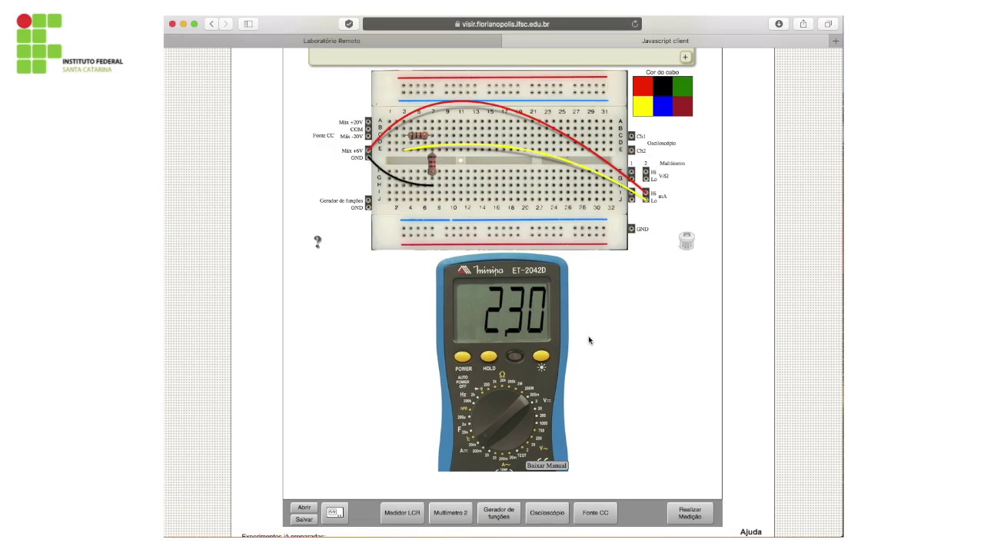